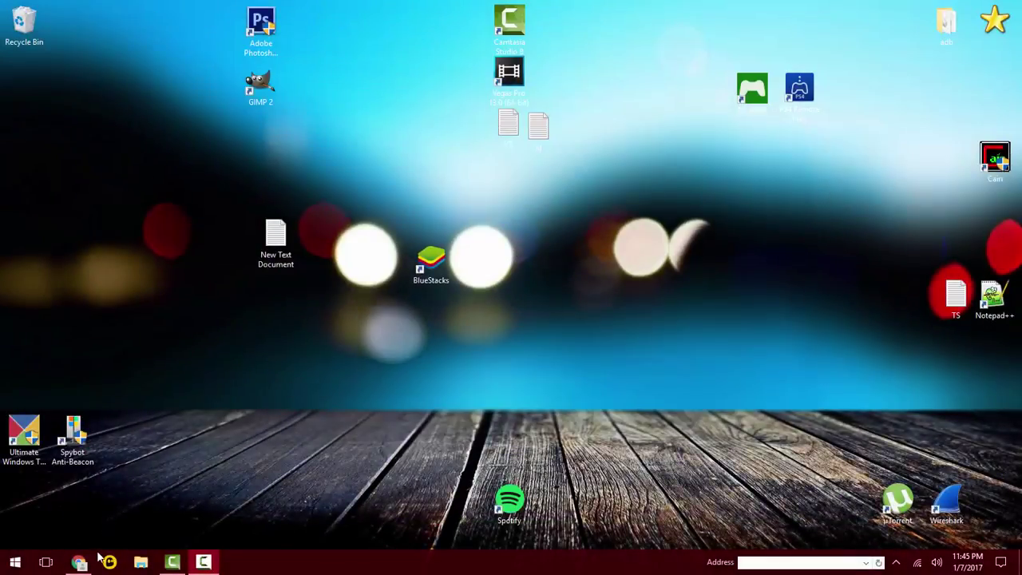
# Launch the UMS-6.5.3-Java7 installer from the Downloads folder.
pyautogui.click(79, 562)
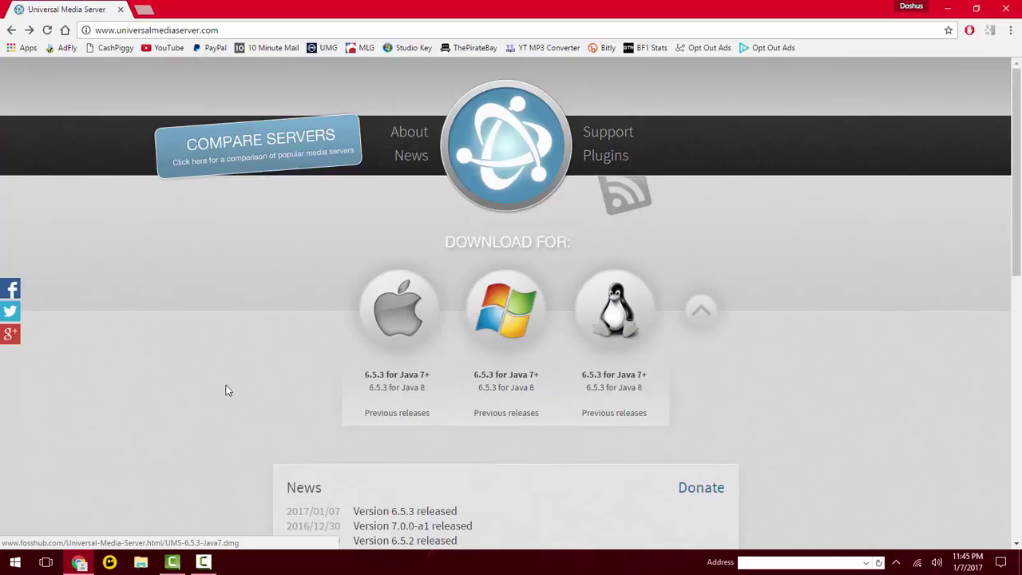
pyautogui.click(141, 562)
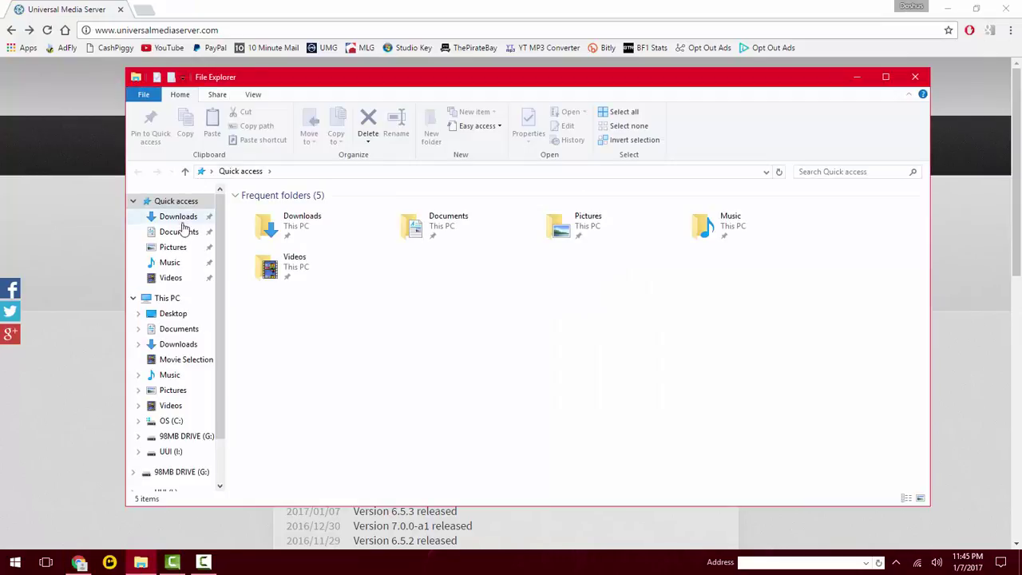
pyautogui.click(175, 231)
pyautogui.click(178, 217)
pyautogui.click(305, 212)
pyautogui.rightClick(306, 212)
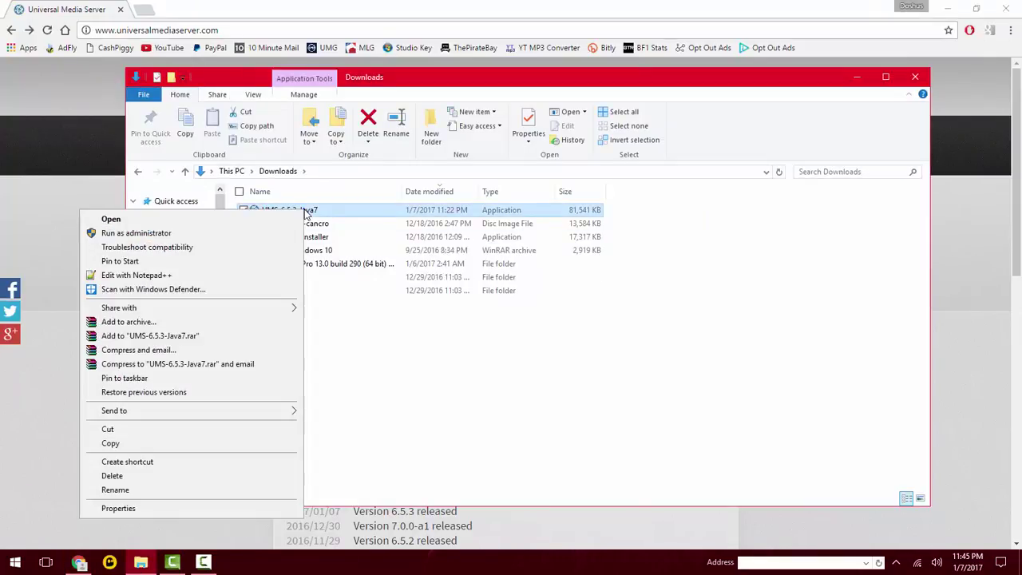
pyautogui.click(246, 222)
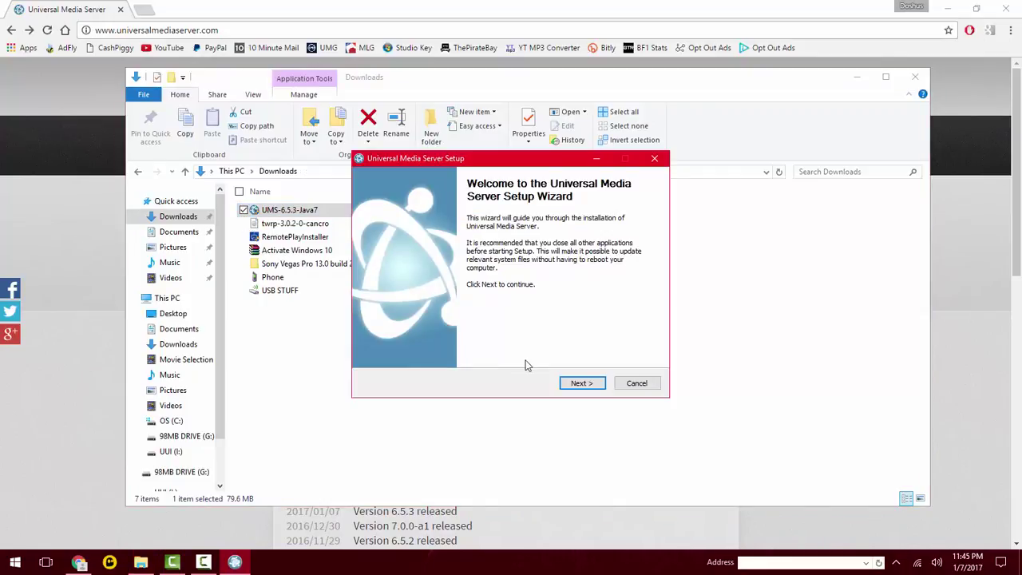
# Start the Universal Media Server installation with the default advanced settings, declining AviSynth 2.6 MT.
pyautogui.click(581, 383)
pyautogui.click(581, 384)
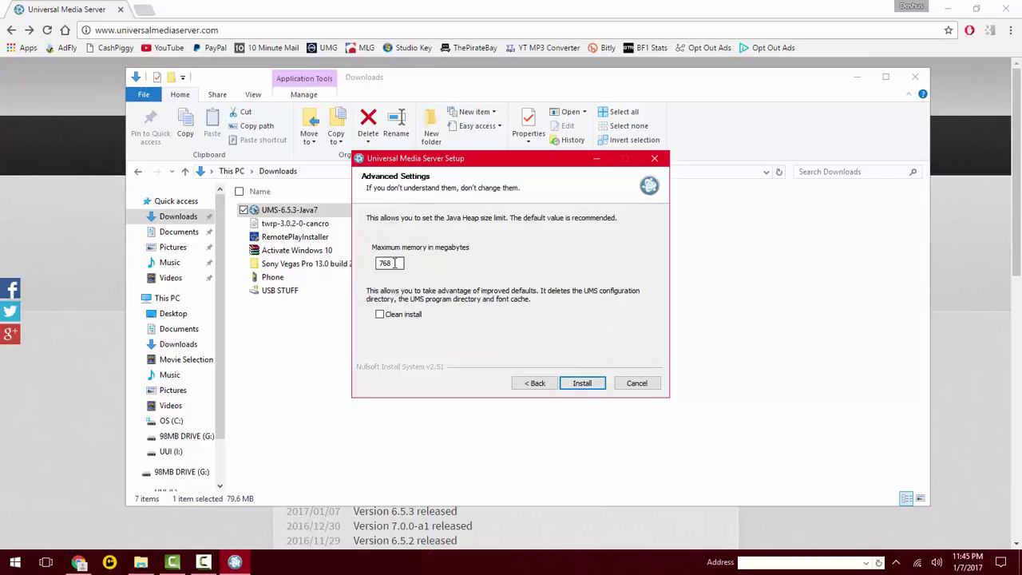
pyautogui.click(594, 385)
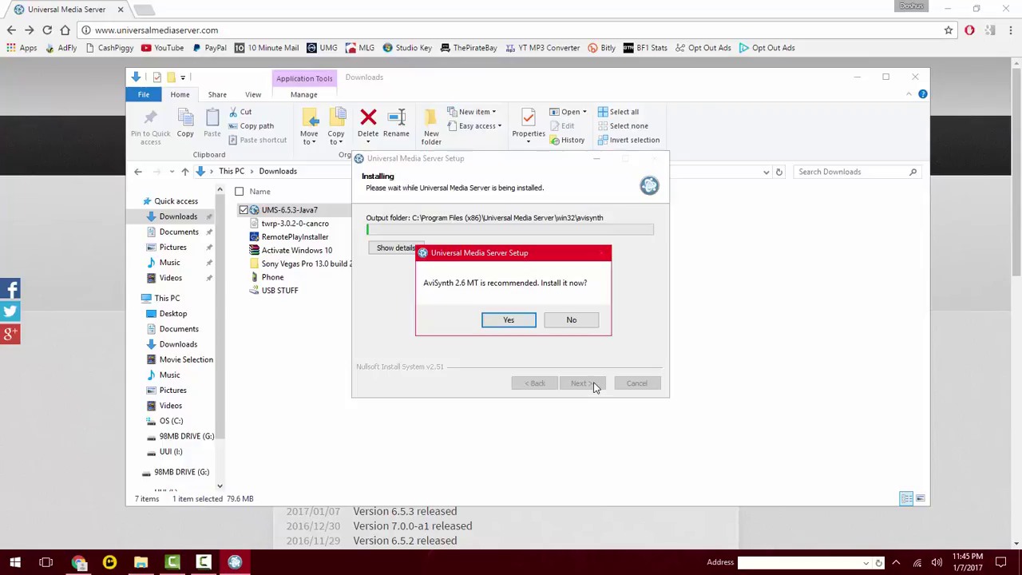
pyautogui.click(580, 320)
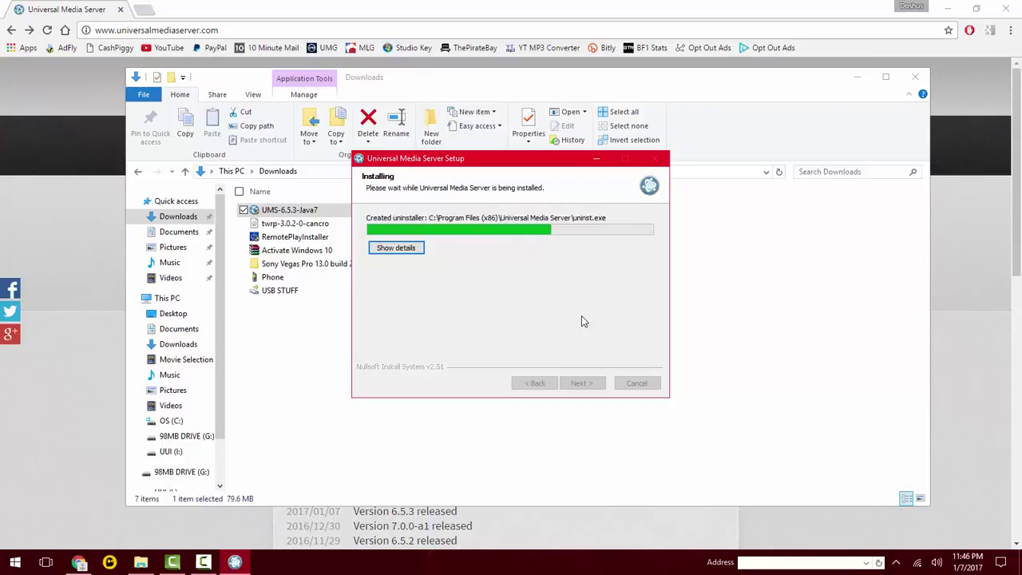
# Finish the setup with a desktop shortcut and without running the program, then clear the Downloads and browser windows from the desktop.
pyautogui.click(557, 267)
pyautogui.click(543, 286)
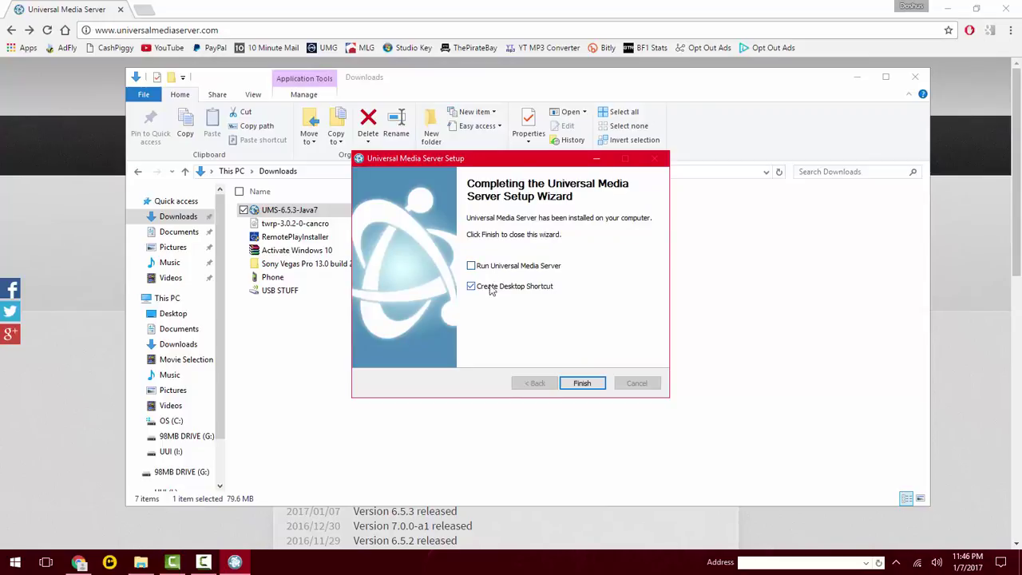
pyautogui.click(583, 386)
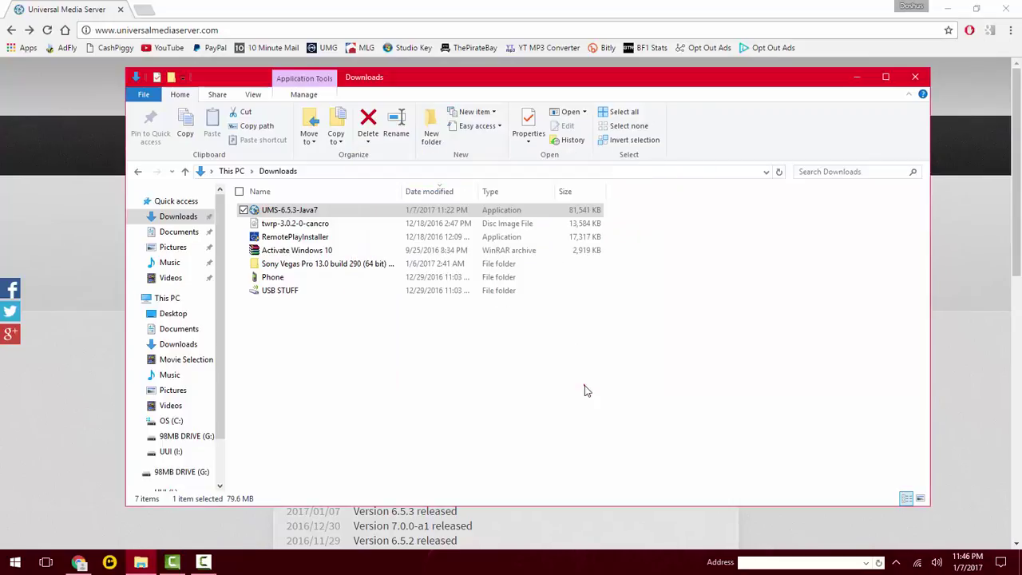
pyautogui.click(914, 76)
pyautogui.click(944, 12)
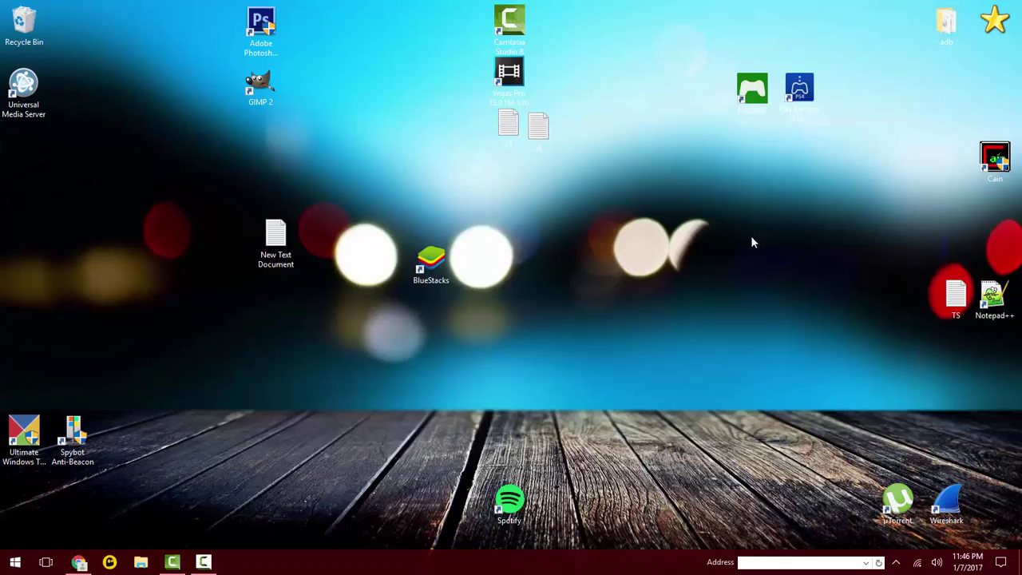
# Move the Universal Media Server shortcut to an empty spot near the middle of the desktop and launch it.
pyautogui.moveTo(32, 114); pyautogui.dragTo(637, 281)
pyautogui.rightClick(635, 254)
pyautogui.click(489, 244)
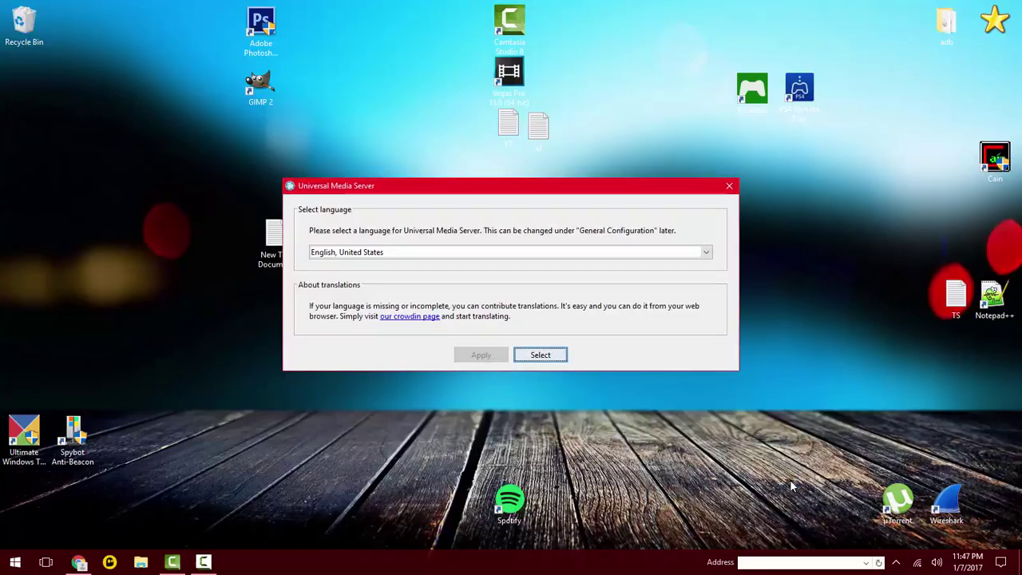
# Accept English, United States and complete the configuration wizard with no minimized start, a Wireless network and advanced options not hidden.
pyautogui.click(544, 356)
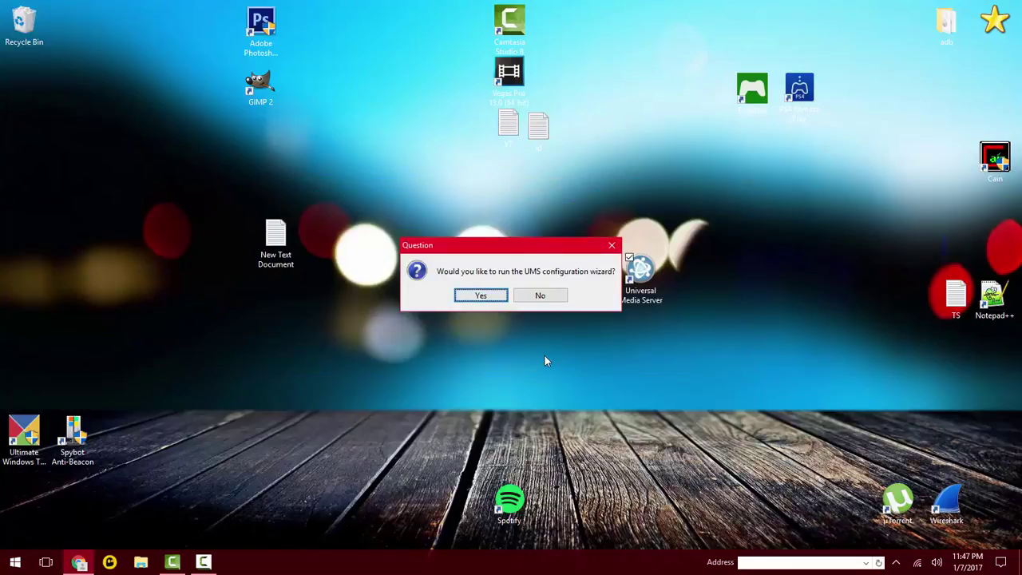
pyautogui.click(488, 298)
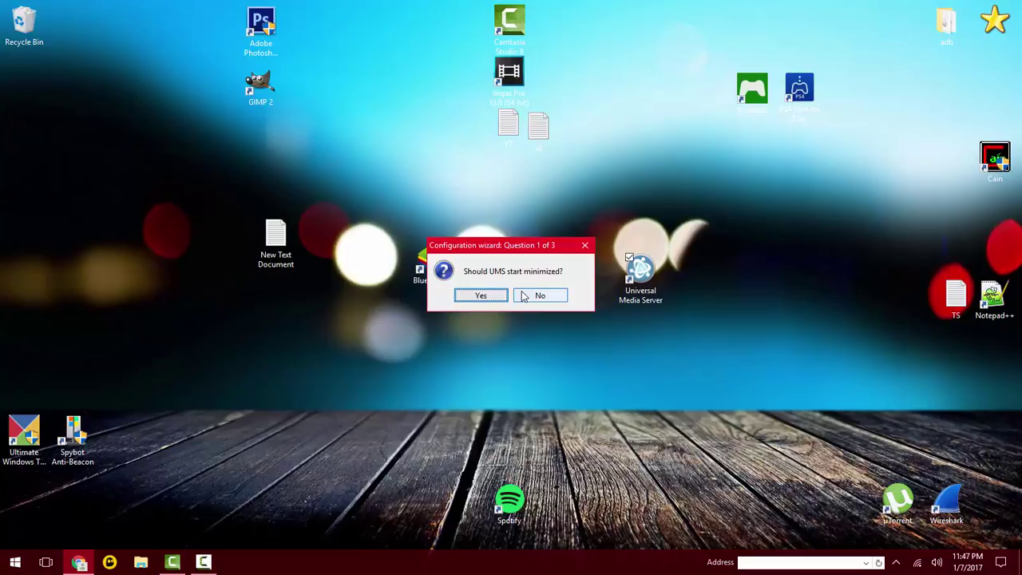
pyautogui.click(524, 297)
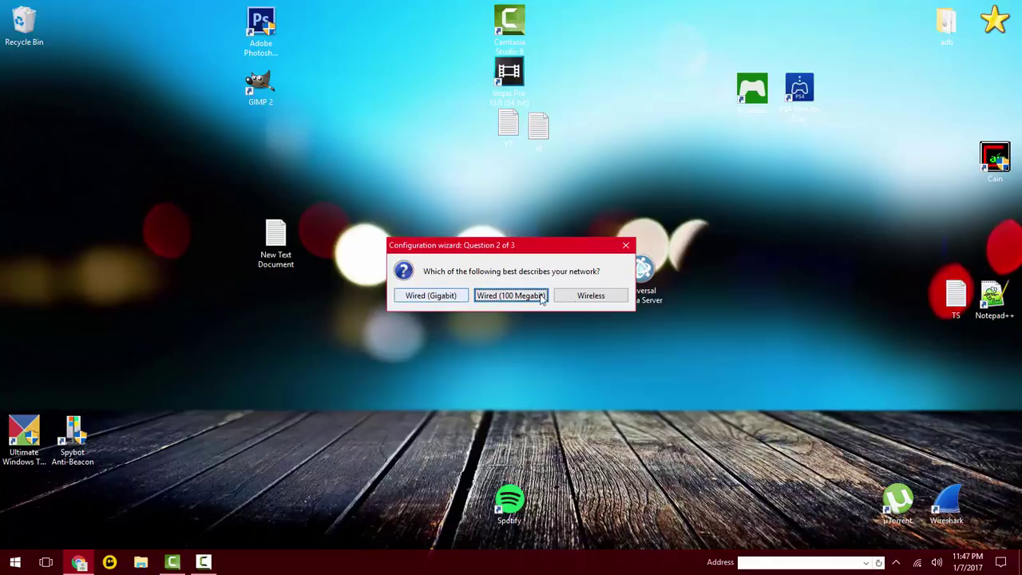
pyautogui.click(572, 297)
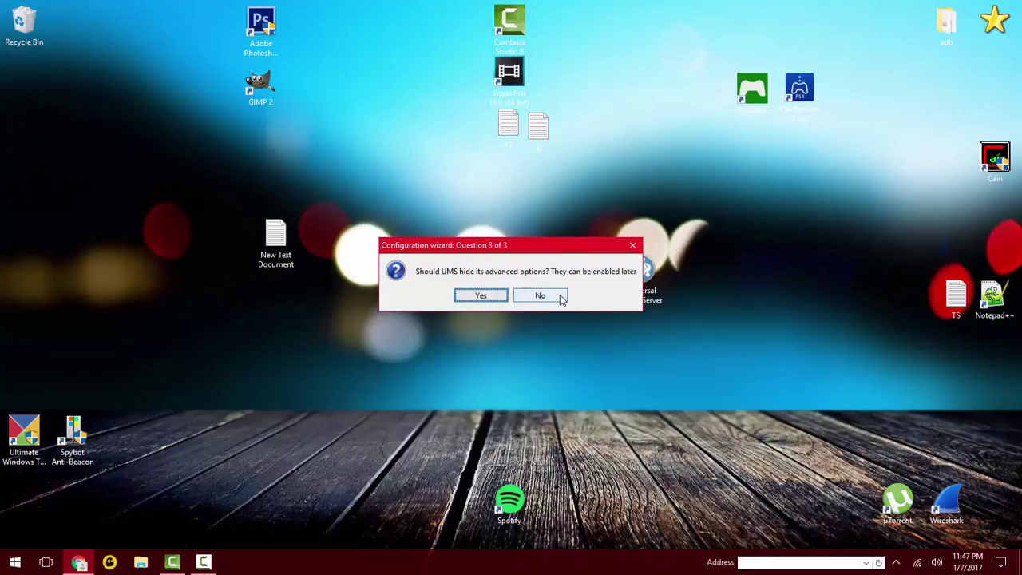
pyautogui.click(558, 297)
pyautogui.click(520, 297)
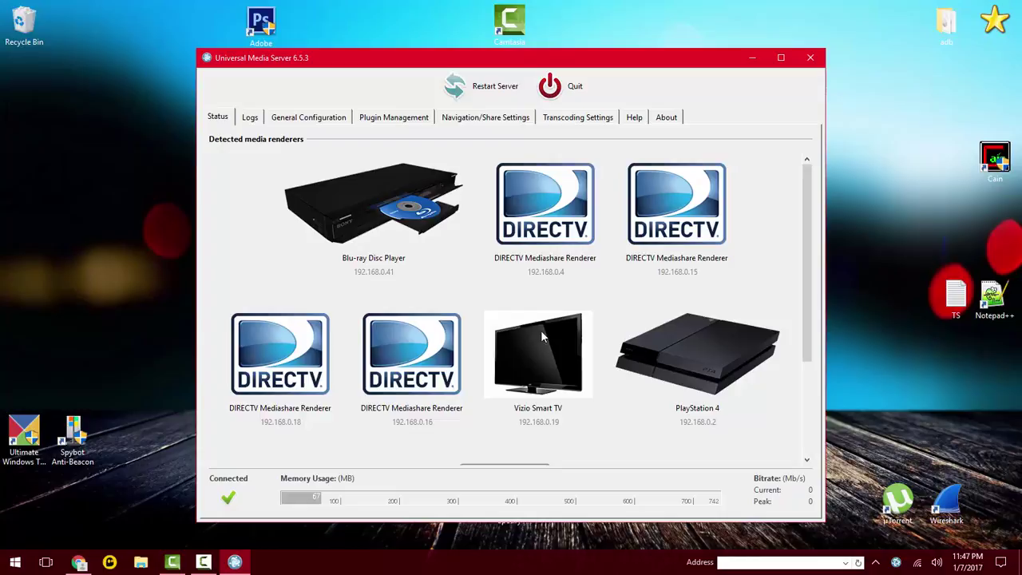
# Set the server name to "Watch Movies Here" in the general configuration.
pyautogui.click(295, 116)
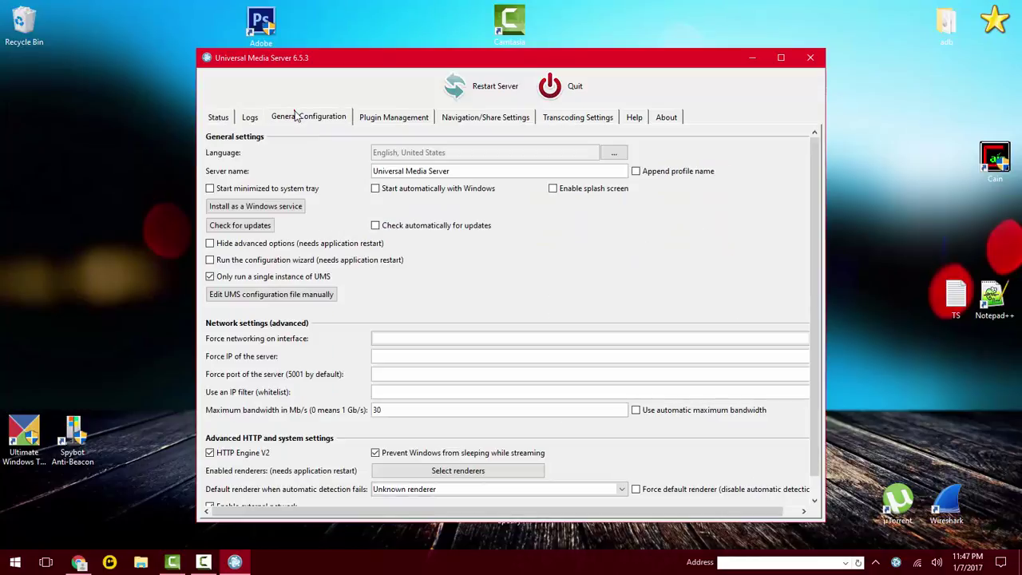
pyautogui.moveTo(469, 170); pyautogui.dragTo(297, 185)
pyautogui.write('Wa')
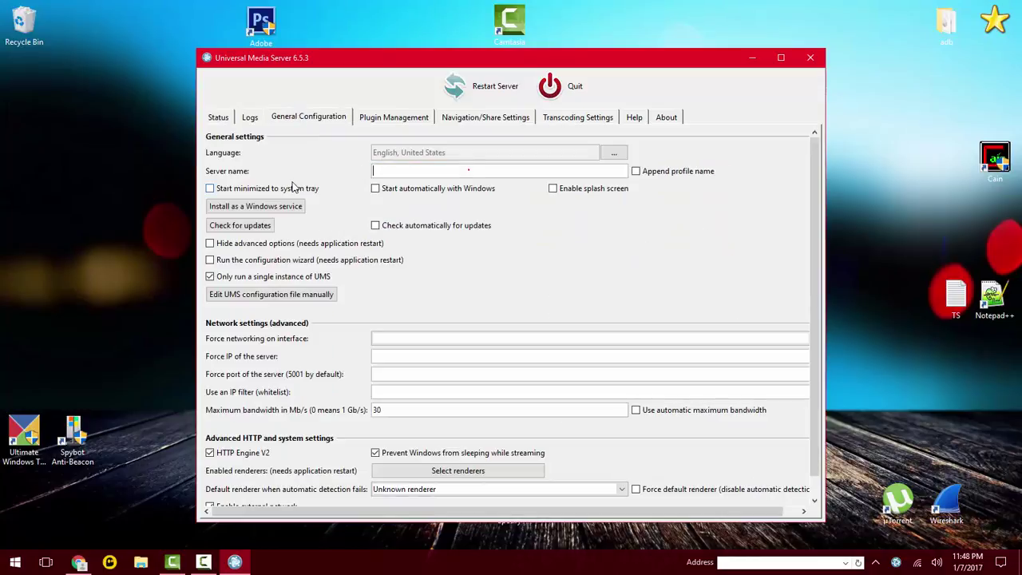
pyautogui.write('thc')
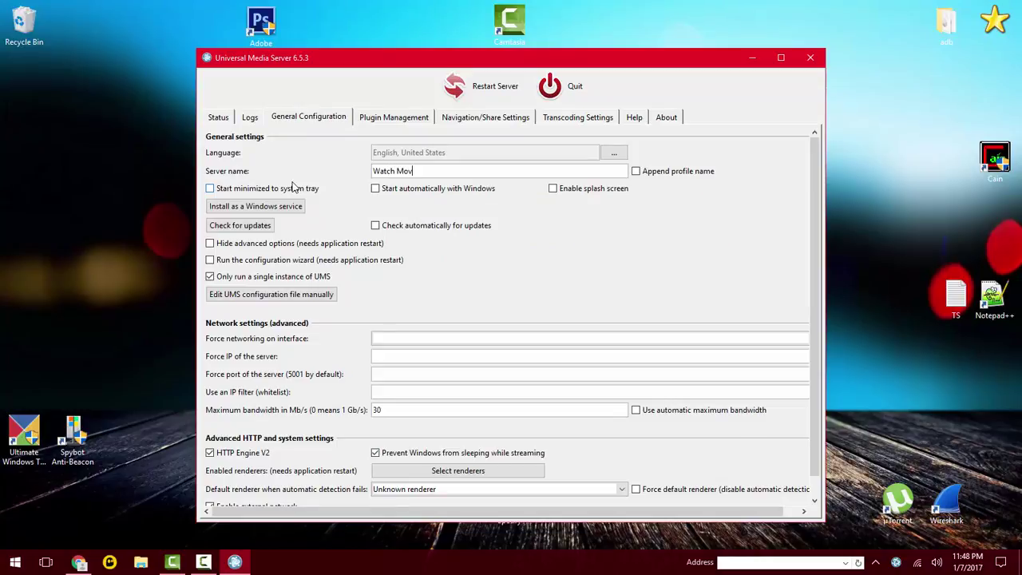
pyautogui.write(' Movies Here')
# Hide the "New Media", "Transcode" and "Recently Played" folders in the navigation and share settings.
pyautogui.click(452, 120)
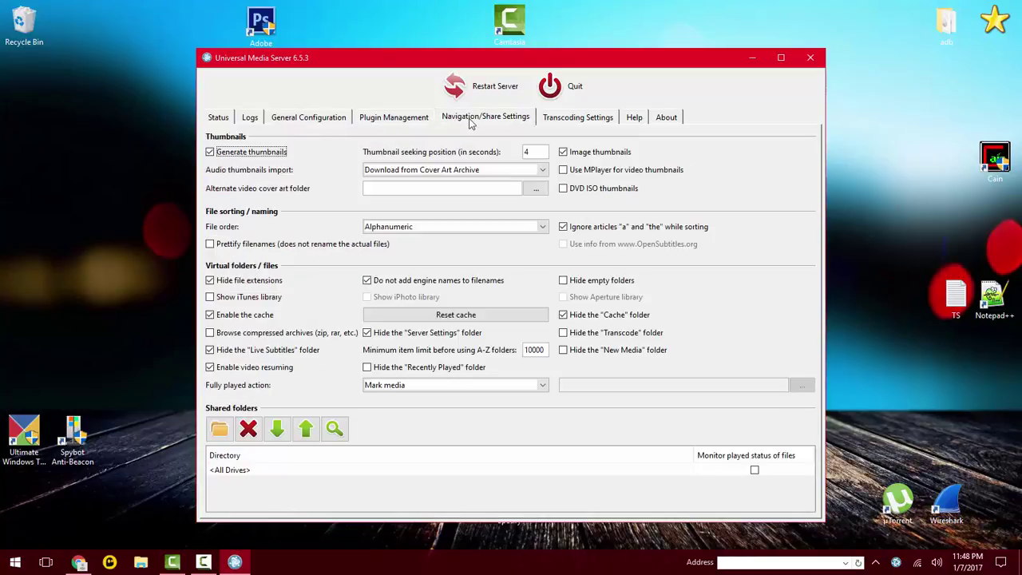
pyautogui.click(563, 350)
pyautogui.click(563, 332)
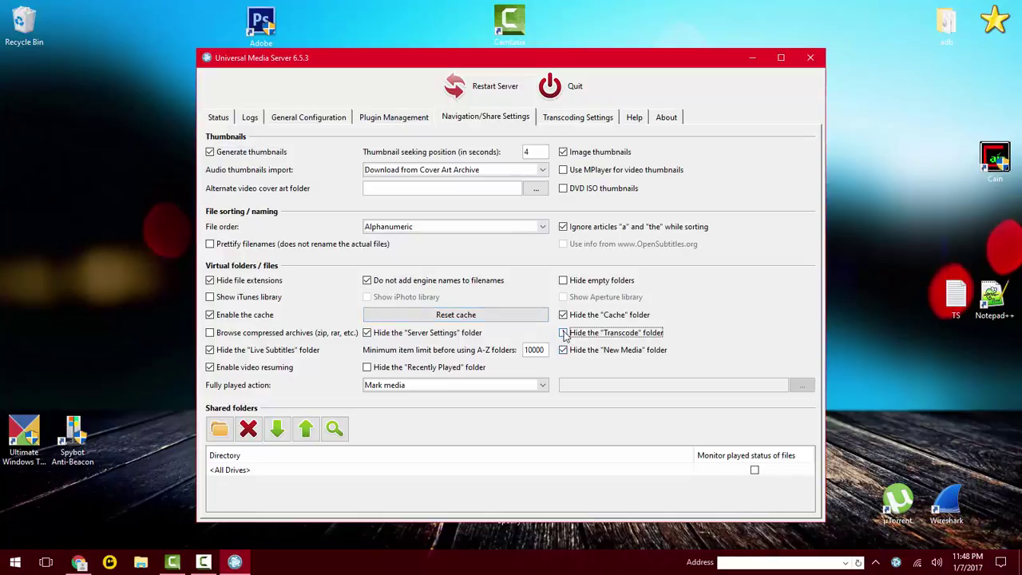
pyautogui.click(405, 369)
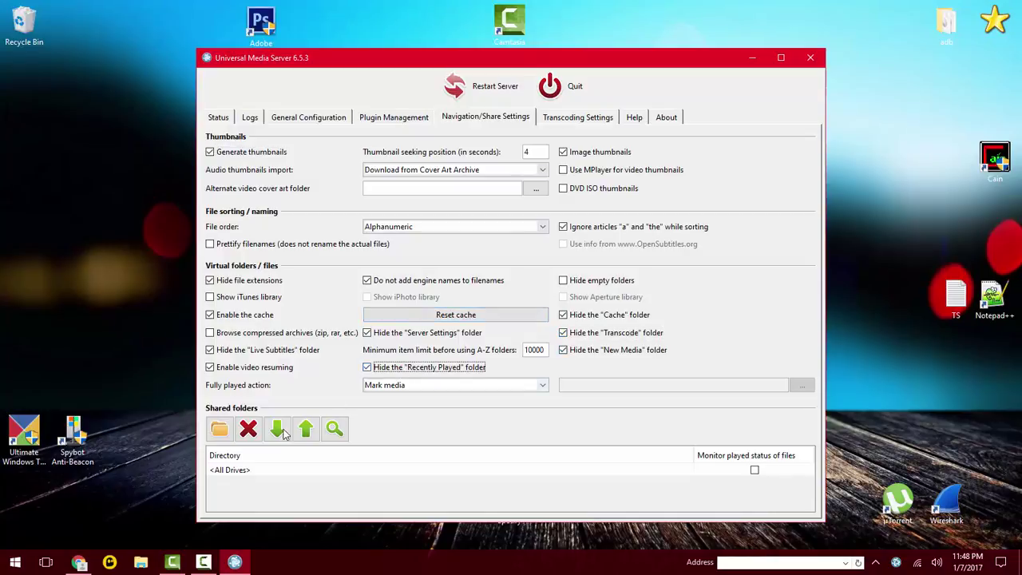
# Add the Movie Selection location under This PC as the shared folder.
pyautogui.click(221, 429)
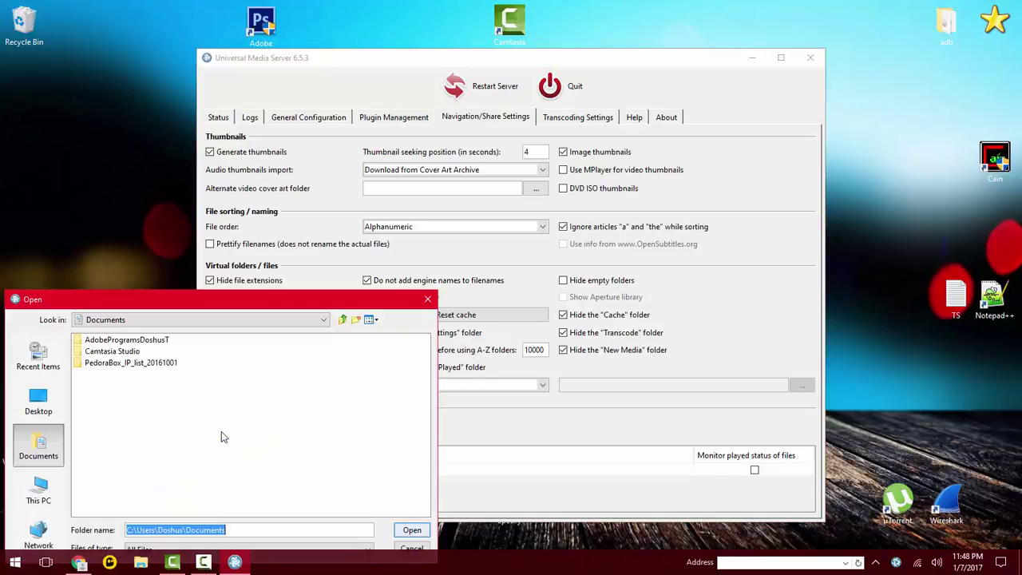
pyautogui.moveTo(114, 305); pyautogui.dragTo(131, 232)
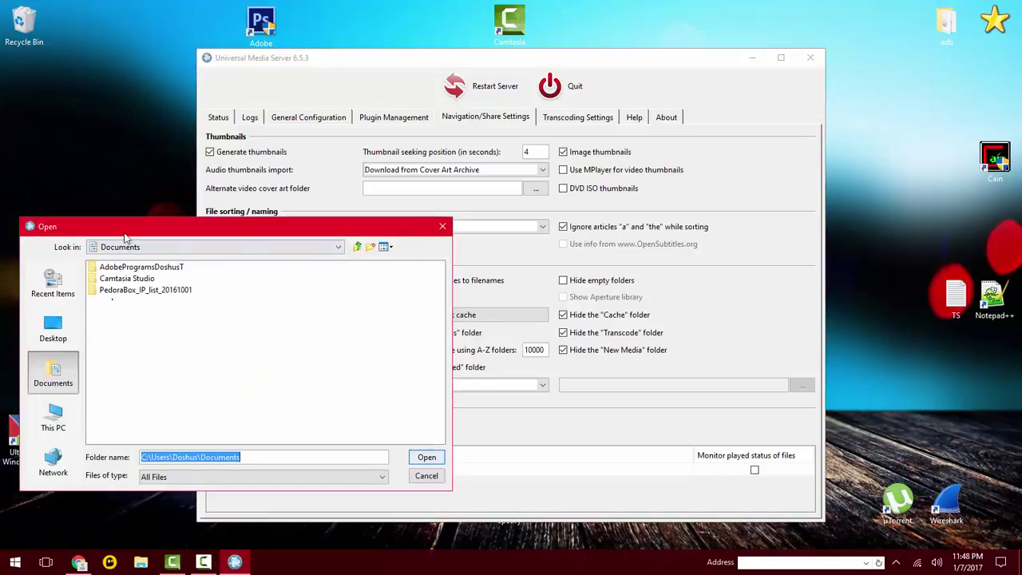
pyautogui.click(53, 415)
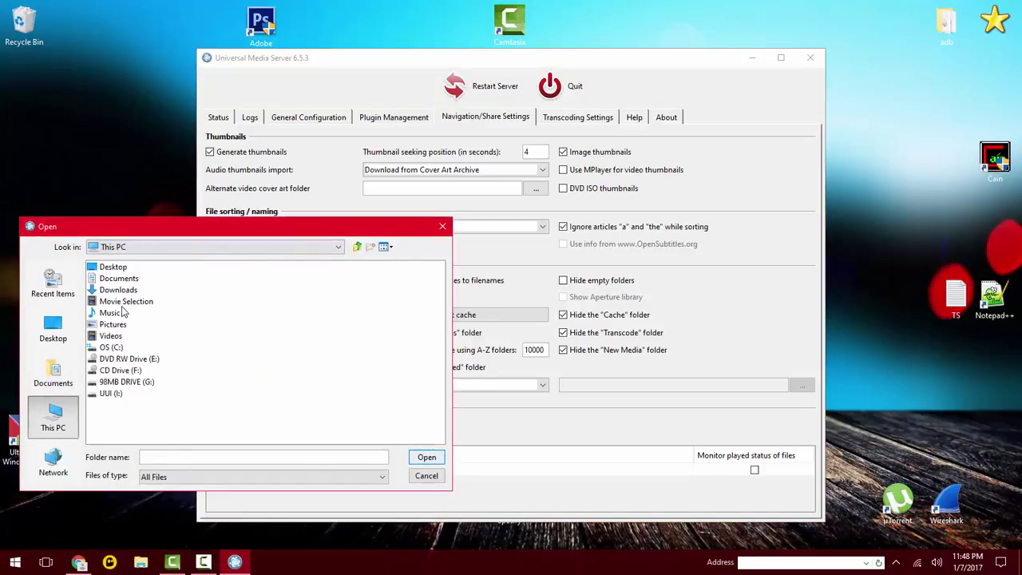
pyautogui.click(126, 302)
pyautogui.click(415, 455)
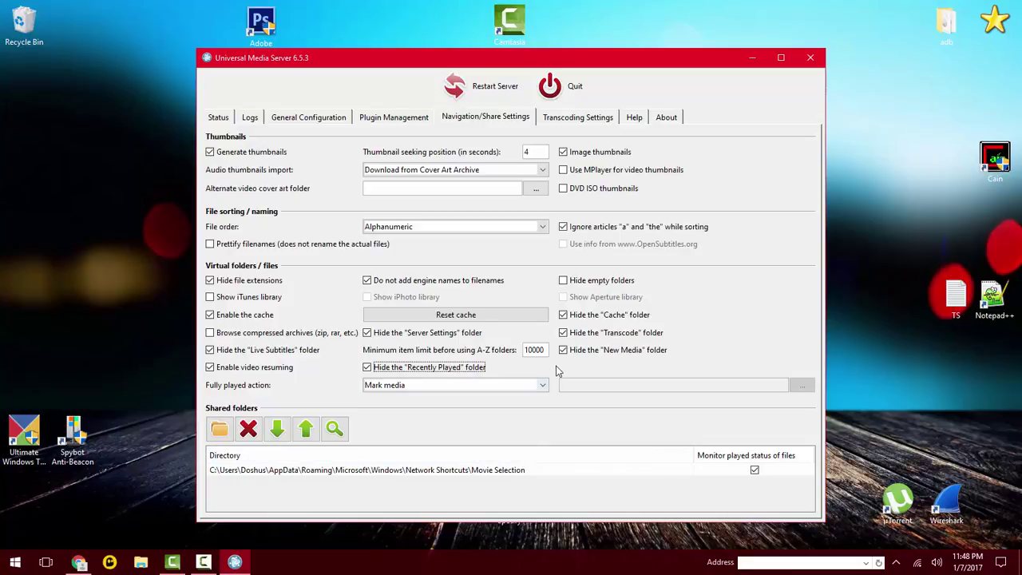
pyautogui.click(596, 120)
pyautogui.click(217, 118)
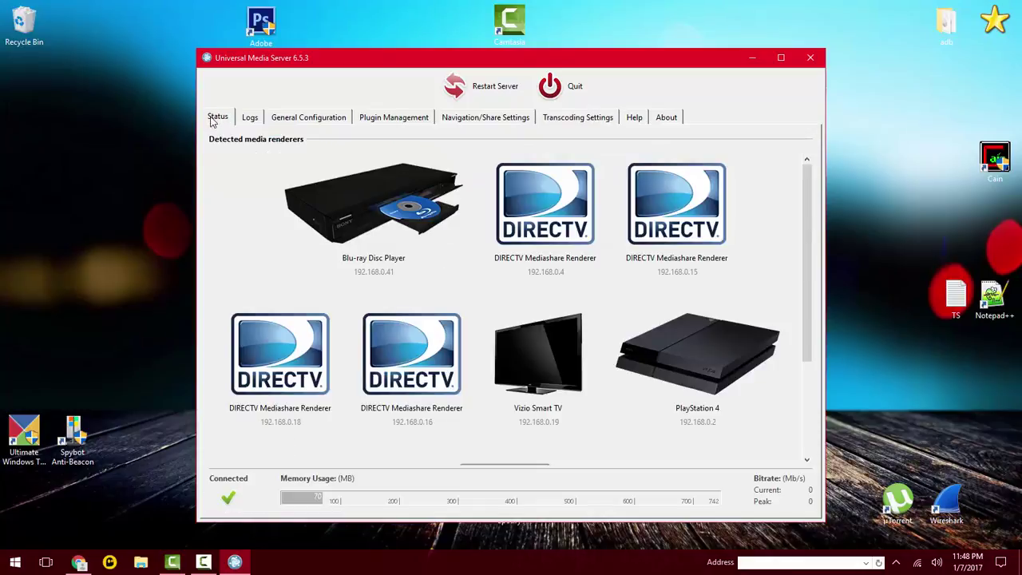
pyautogui.click(166, 306)
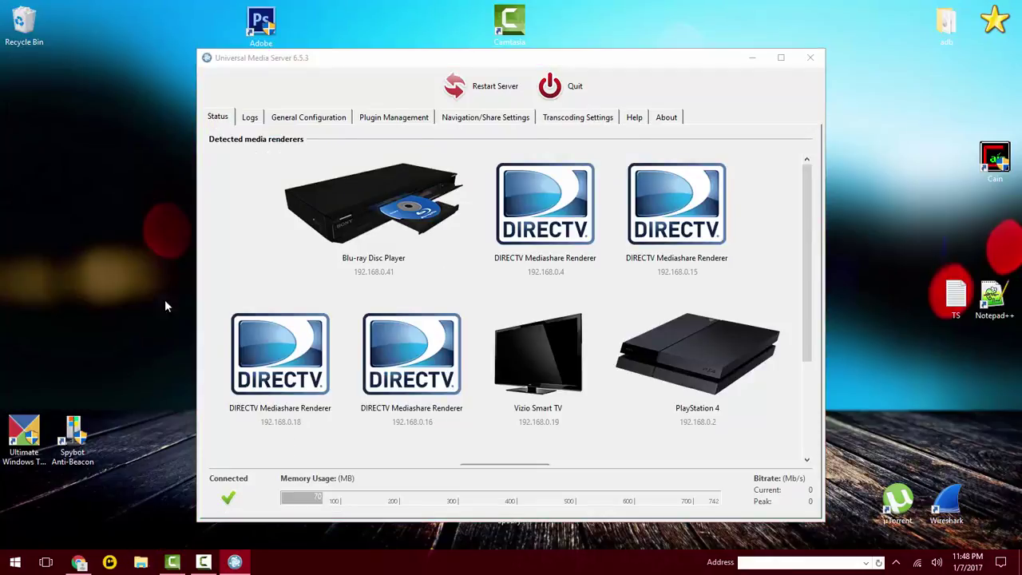
# Open a File Explorer window, then minimize it and the Universal Media Server window to reveal the desktop.
pyautogui.press('super+e')
pyautogui.moveTo(322, 81); pyautogui.dragTo(377, 74)
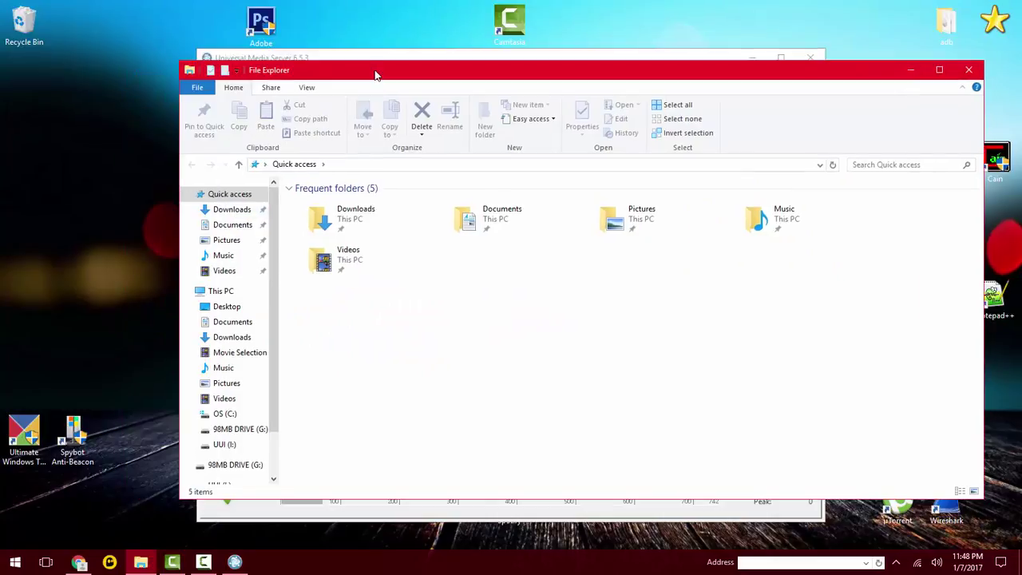
pyautogui.click(169, 342)
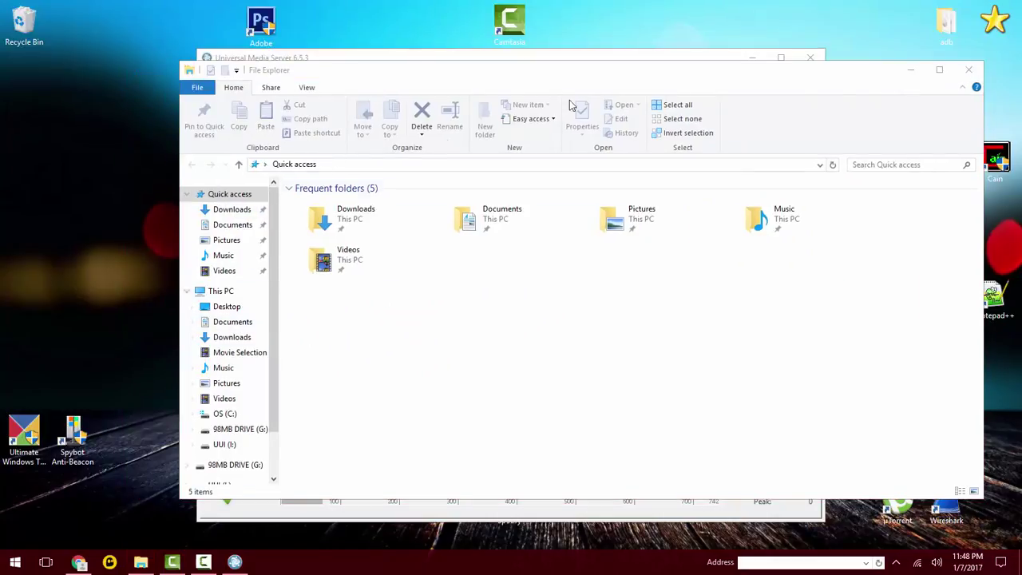
pyautogui.click(911, 69)
pyautogui.click(752, 58)
# Copy the path C:\ProgramData\UMS\WEB.conf from the New Text Document file on the desktop.
pyautogui.click(261, 241)
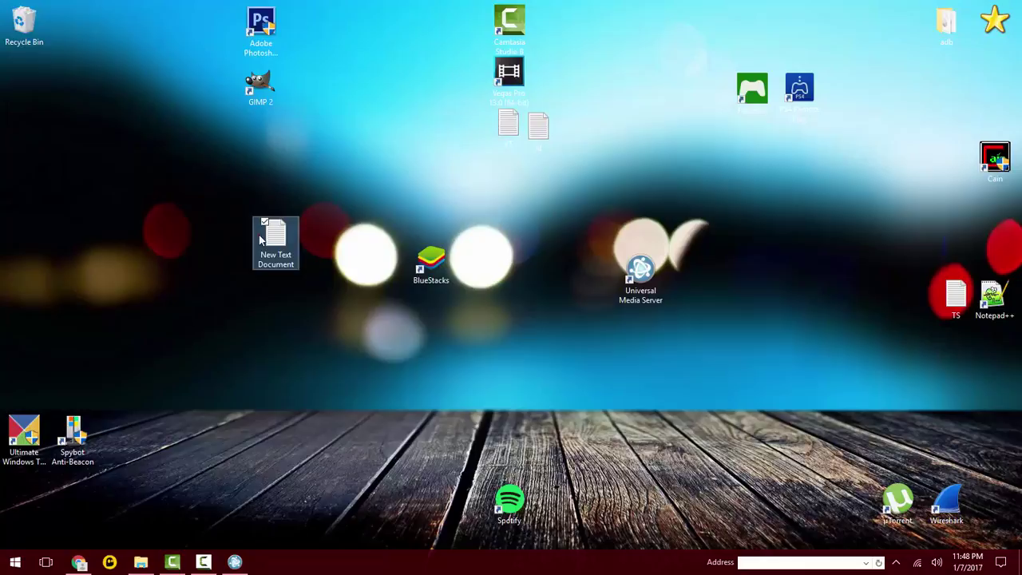
pyautogui.doubleClick(261, 241)
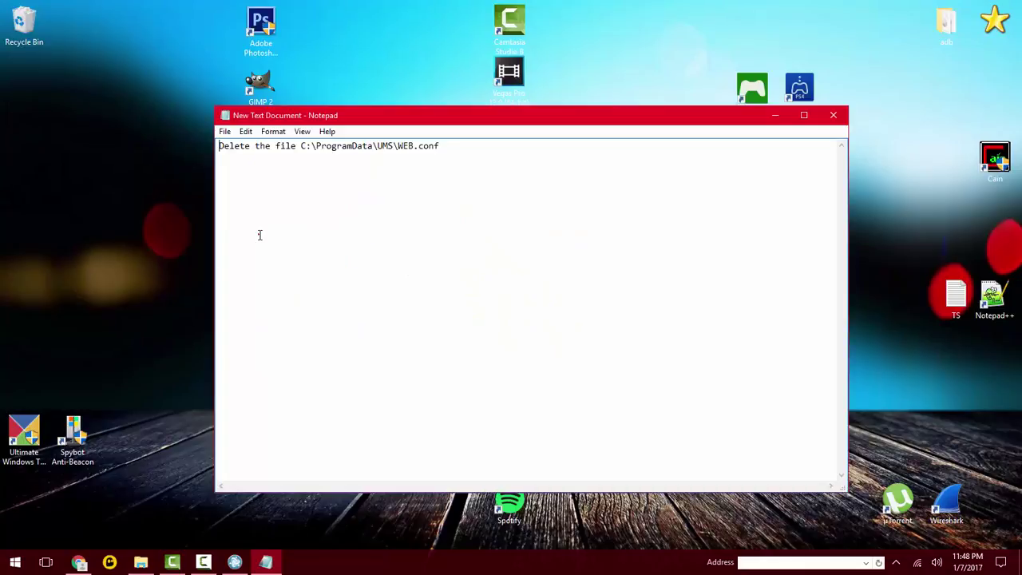
pyautogui.moveTo(442, 147); pyautogui.dragTo(301, 147)
pyautogui.rightClick(302, 148)
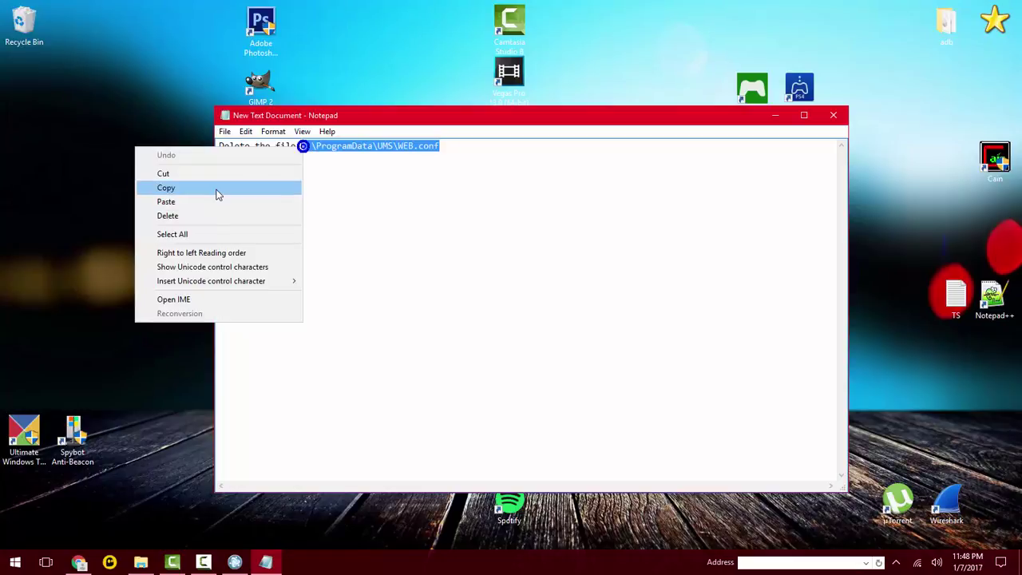
pyautogui.click(216, 189)
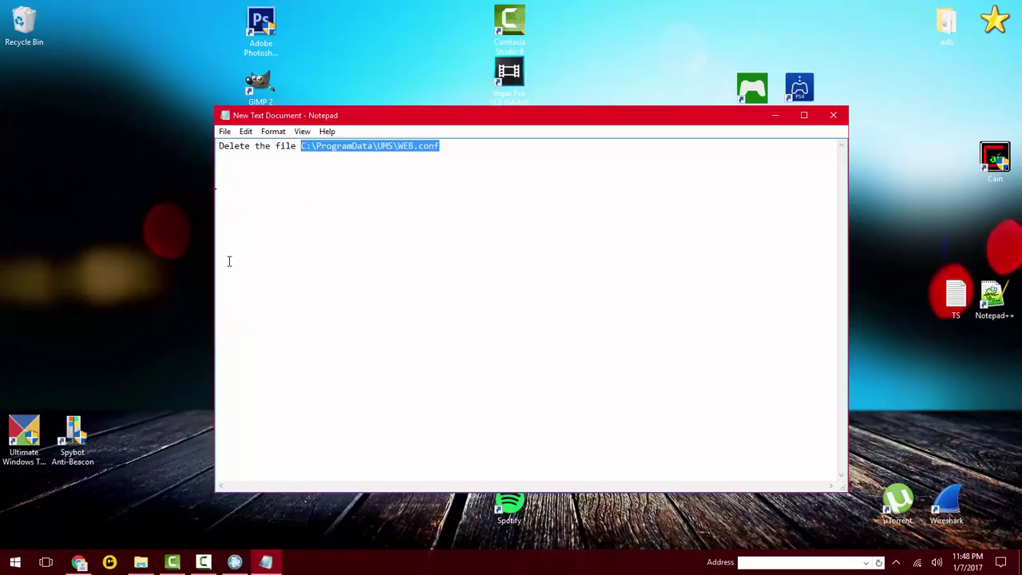
# Switch to File Explorer and go to the folder C:\ProgramData\UMS using the copied path without the file name.
pyautogui.click(142, 563)
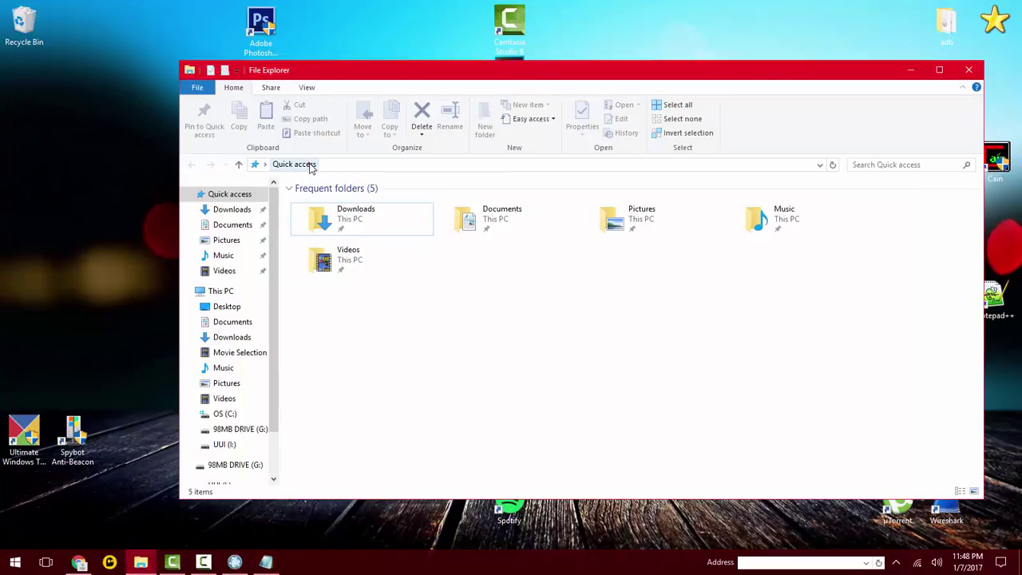
pyautogui.click(337, 167)
pyautogui.rightClick(338, 167)
pyautogui.click(306, 217)
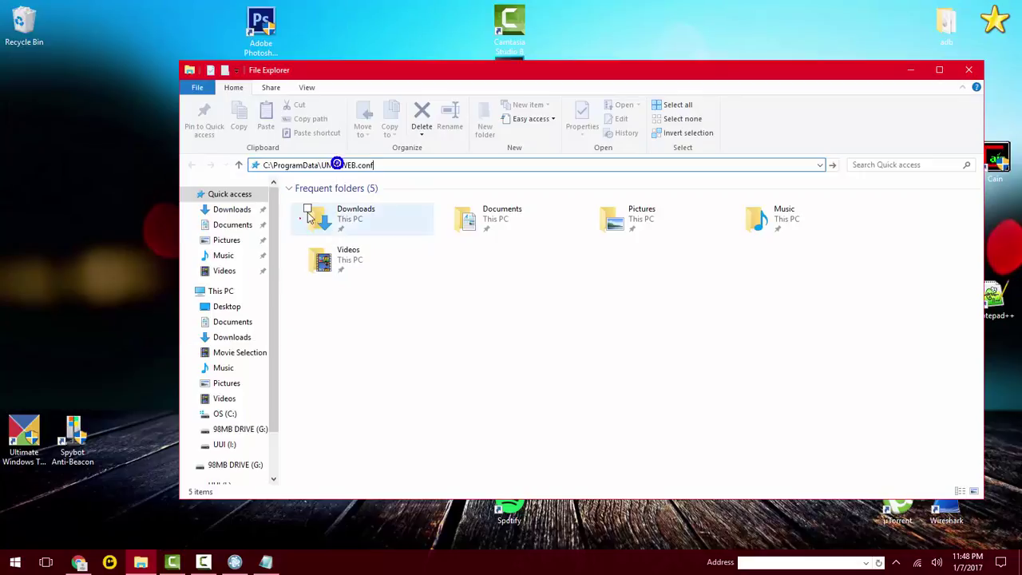
pyautogui.doubleClick(390, 165)
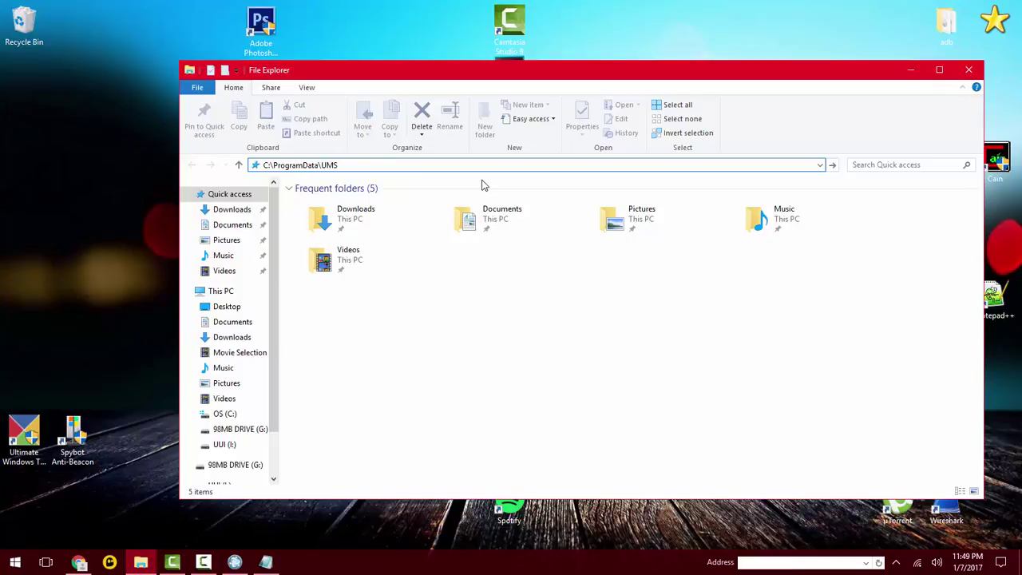
pyautogui.press('Return')
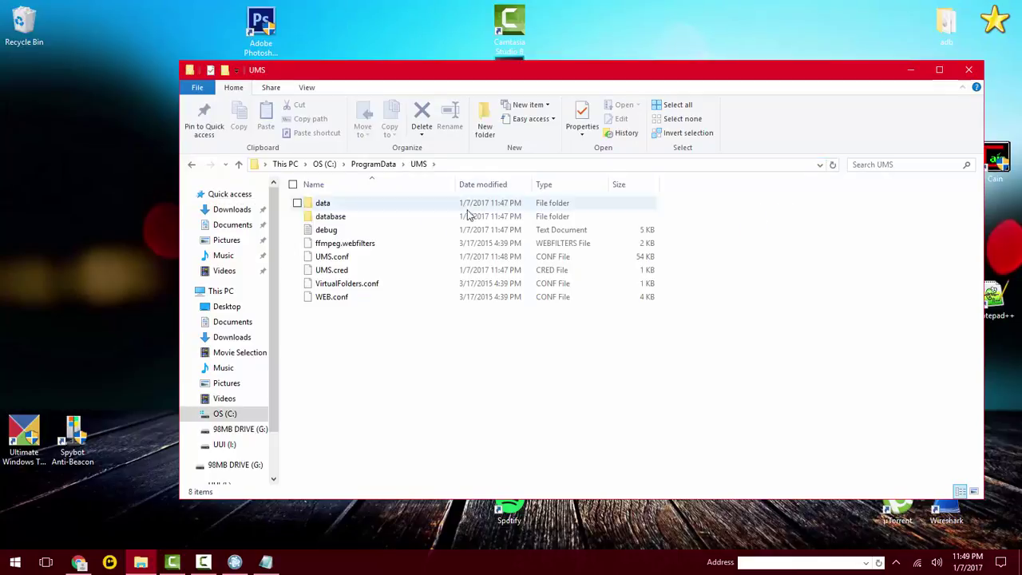
# Delete the WEB.conf file from the UMS folder.
pyautogui.click(348, 298)
pyautogui.rightClick(349, 297)
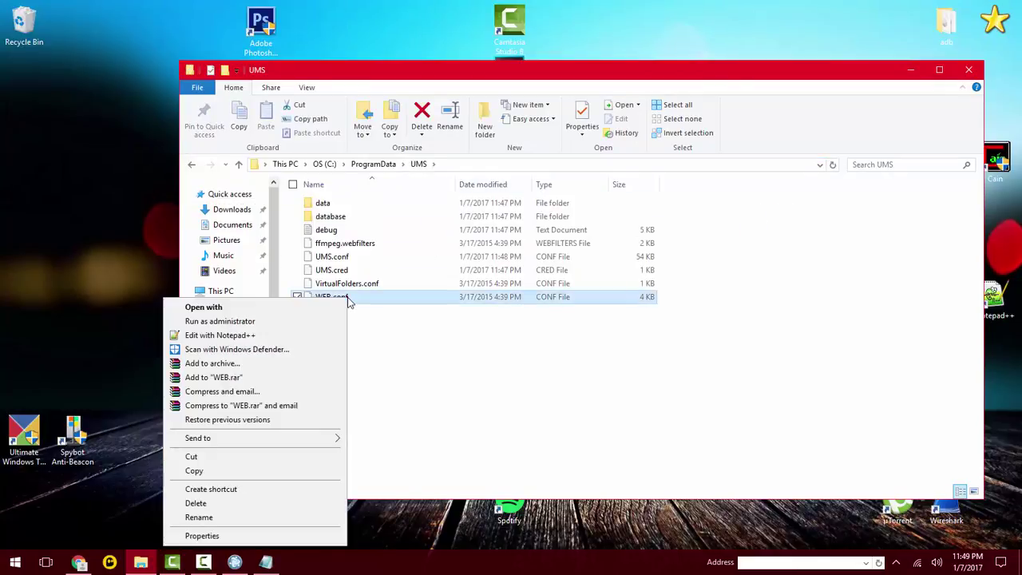
pyautogui.click(224, 505)
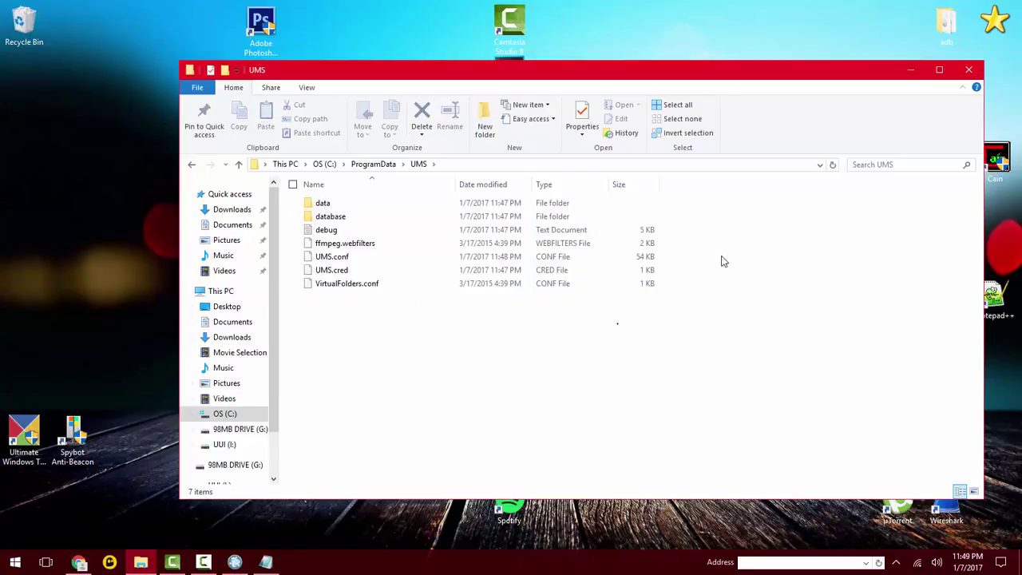
# Close the UMS folder window and the New Text Document note to return to the desktop.
pyautogui.click(969, 72)
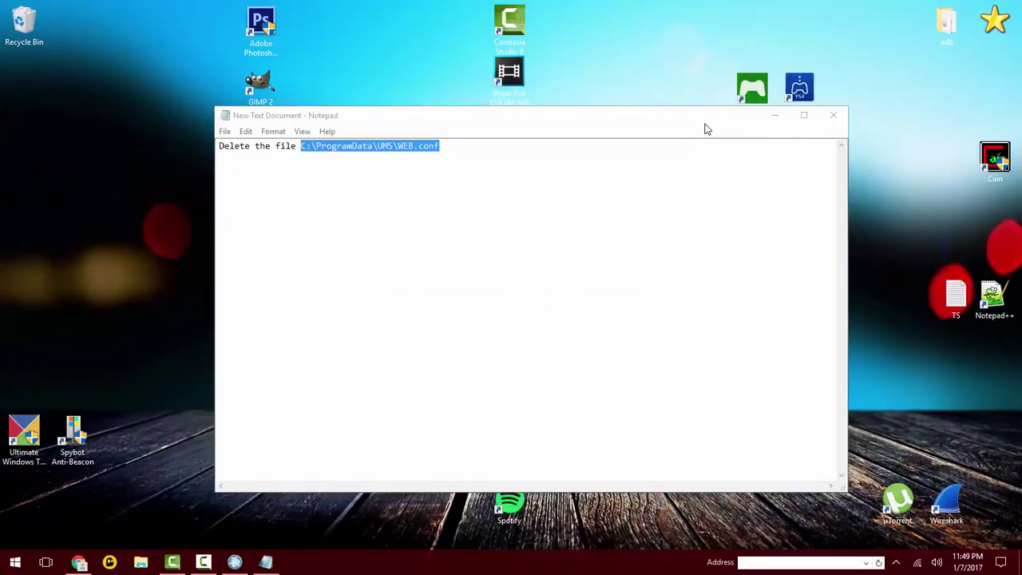
pyautogui.click(678, 166)
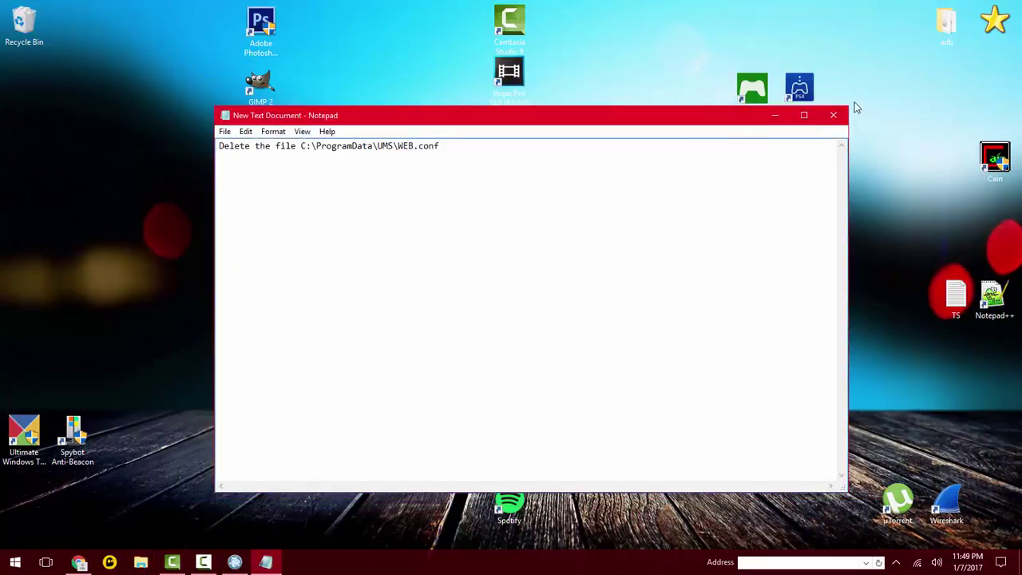
pyautogui.click(838, 116)
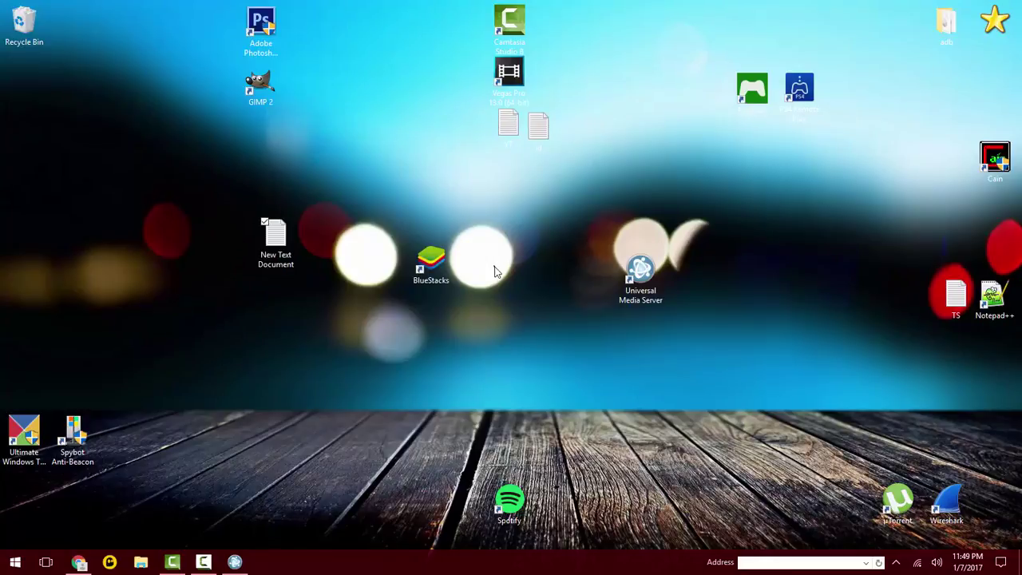